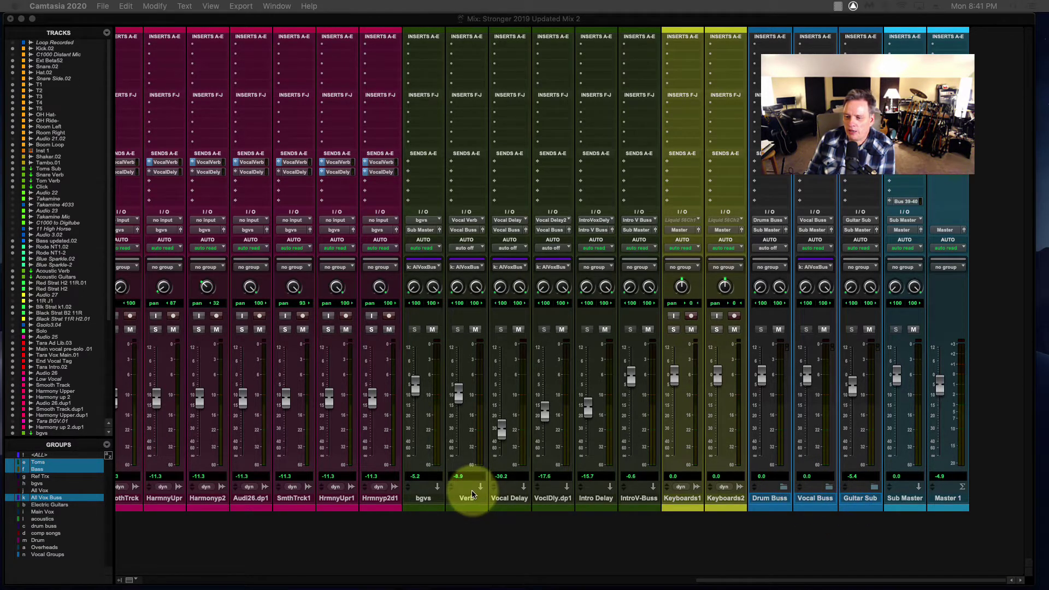
Scroll the mixer and select the bgvs aux submix track.
scroll(473, 495, "left", 3)
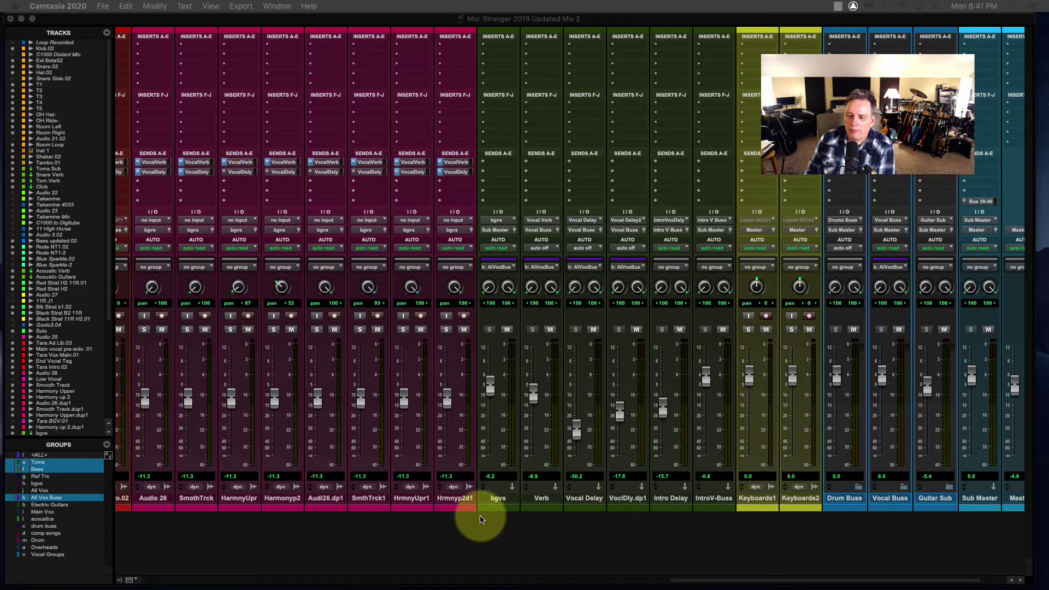
left_click(498, 502)
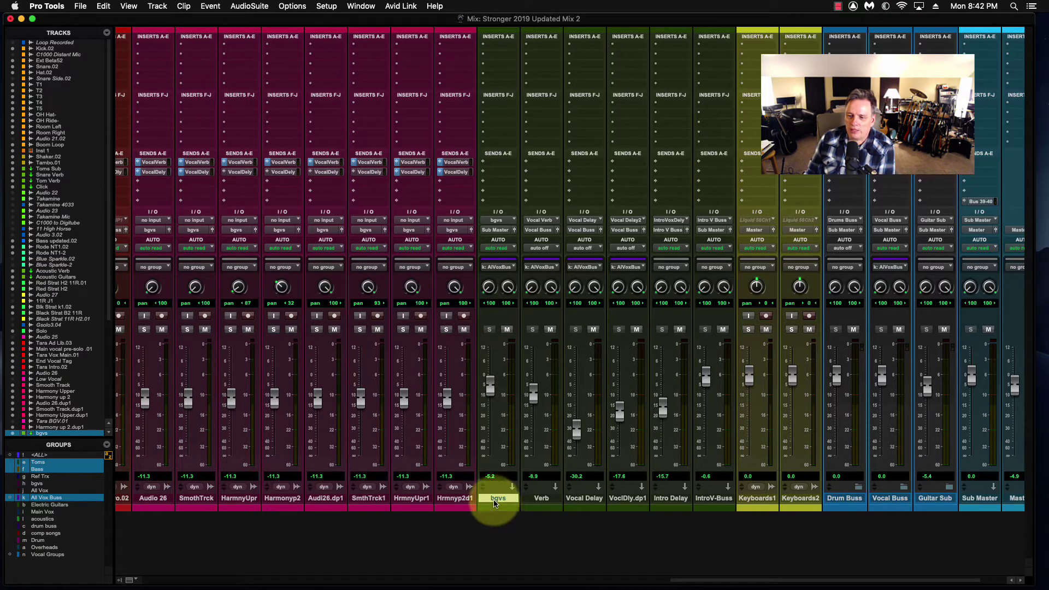
Convert the bgvs aux track into a routing folder.
right_click(495, 503)
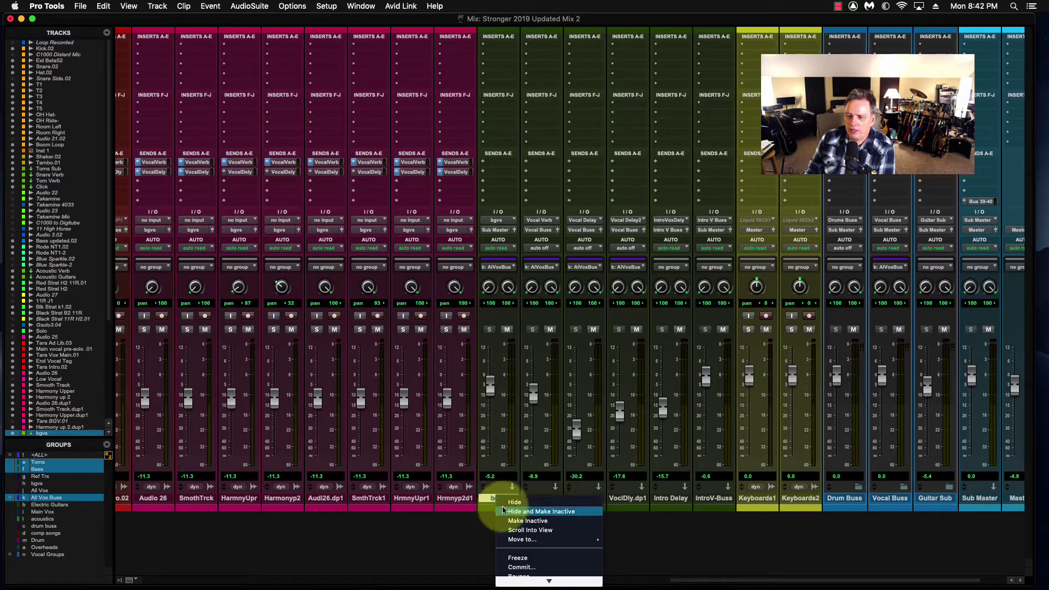
scroll(507, 512, "down", 2)
scroll(508, 513, "down", 3)
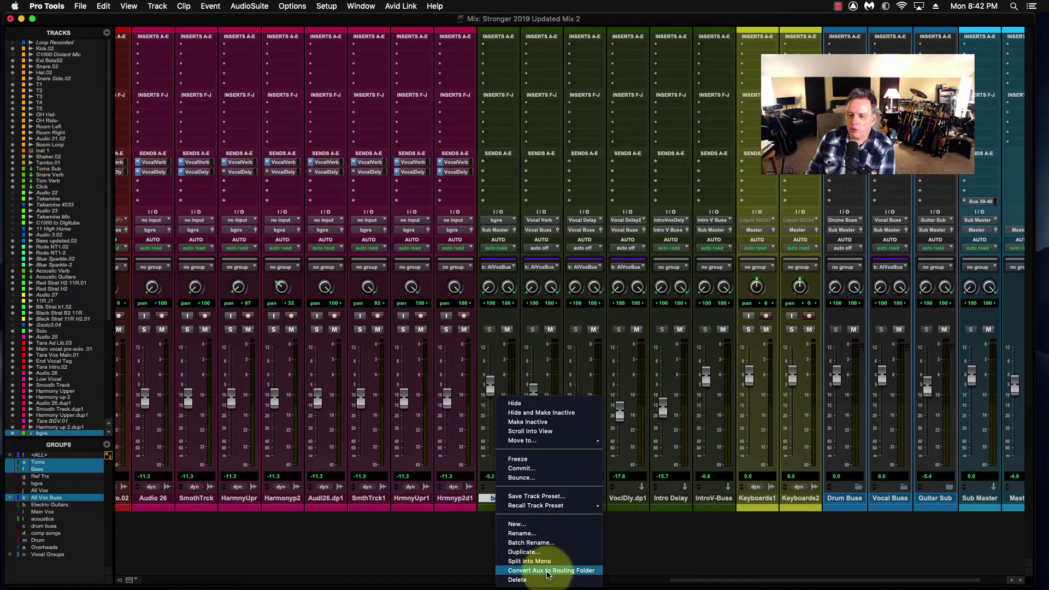
left_click(548, 572)
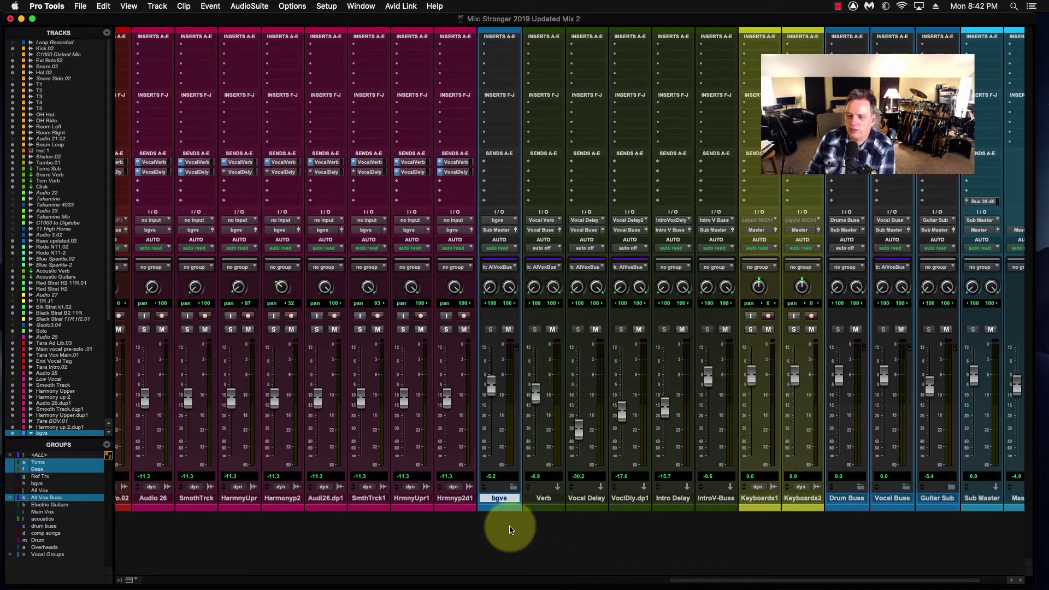
Move the bgvs folder strip between Keyboards2 and Drum Buss.
left_click_drag(496, 502, 816, 498)
scroll(634, 492, "left", 5)
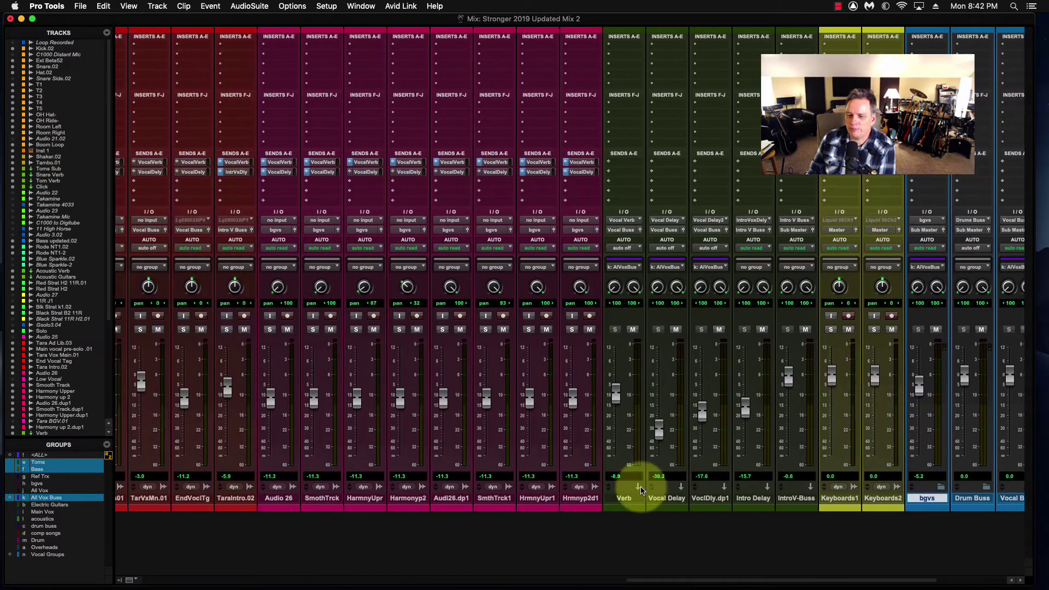
scroll(640, 490, "left", 8)
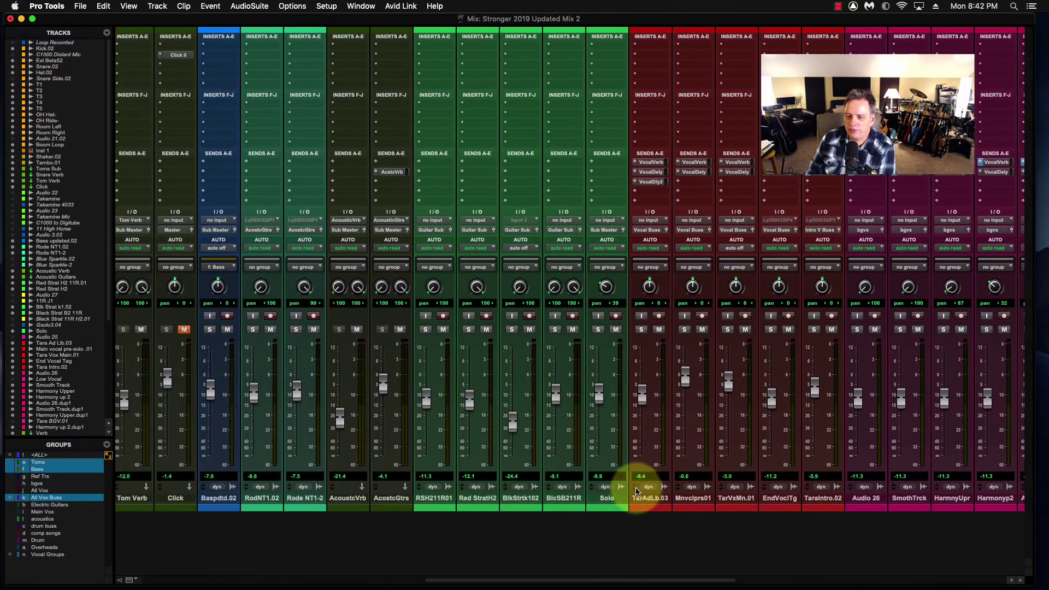
Convert AcostcGtrs into a routing folder and place it between Keyboards2 and bgvs.
left_click(390, 498)
right_click(384, 501)
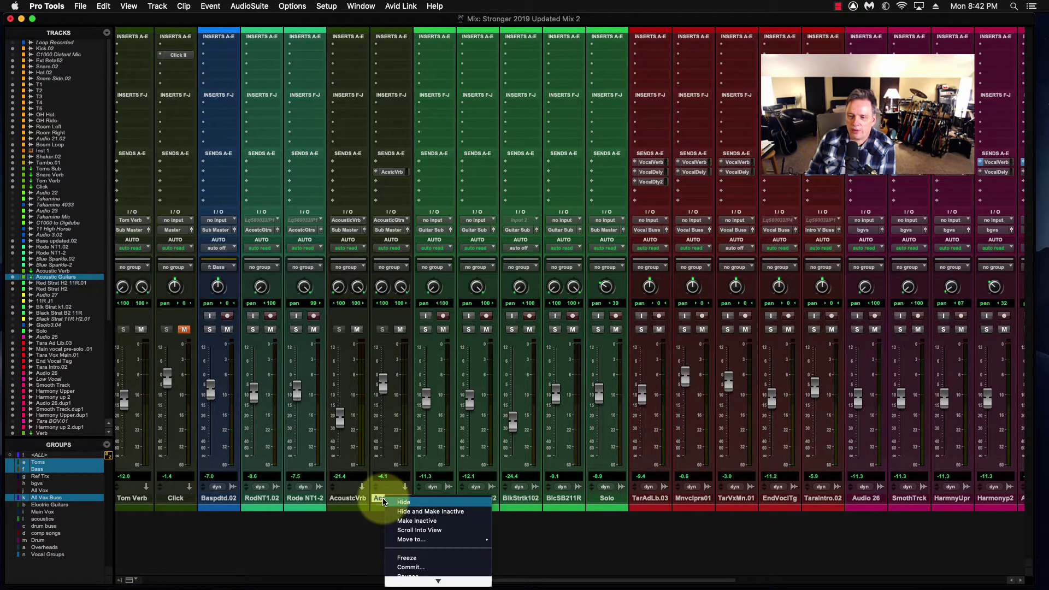
scroll(432, 556, "down", 5)
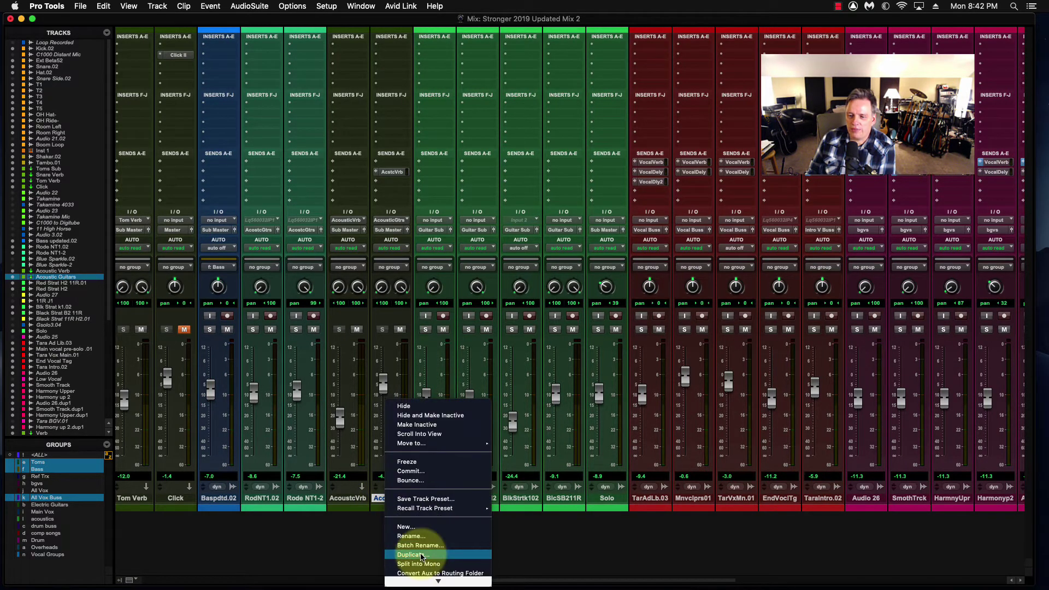
scroll(423, 558, "down", 1)
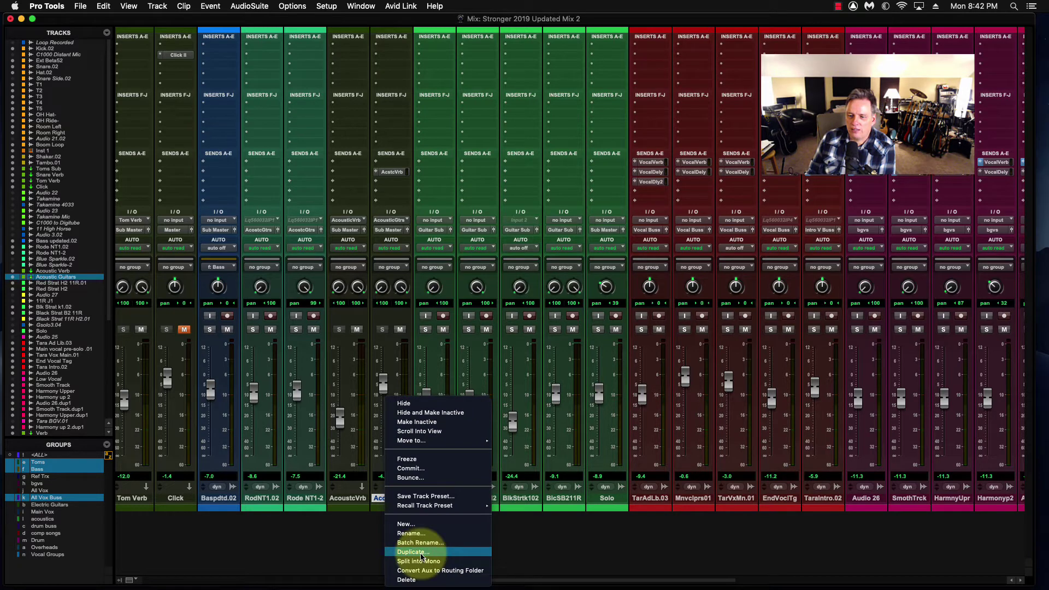
left_click(459, 571)
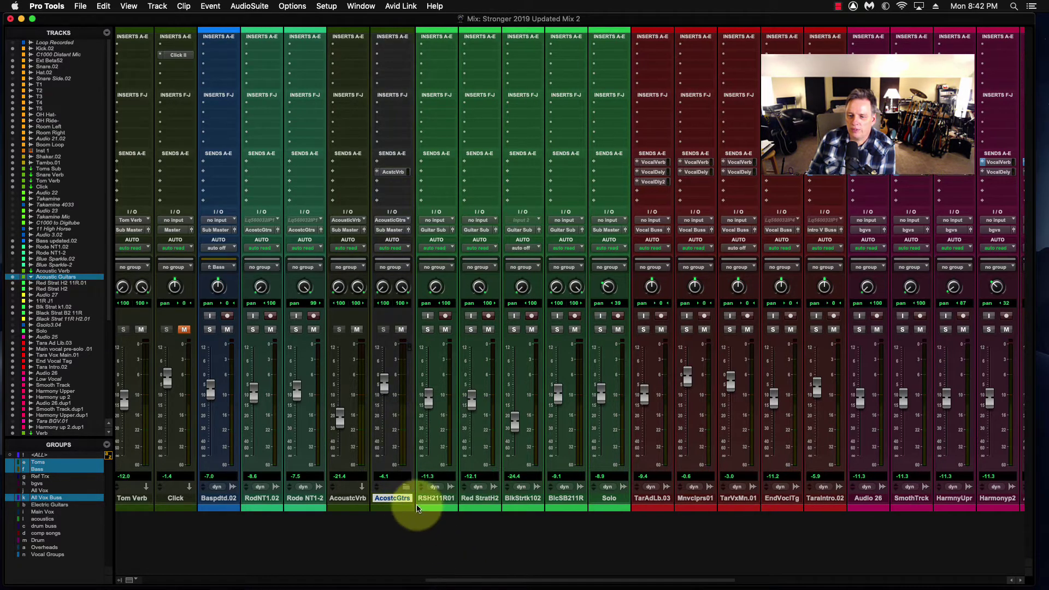
left_click_drag(398, 501, 842, 525)
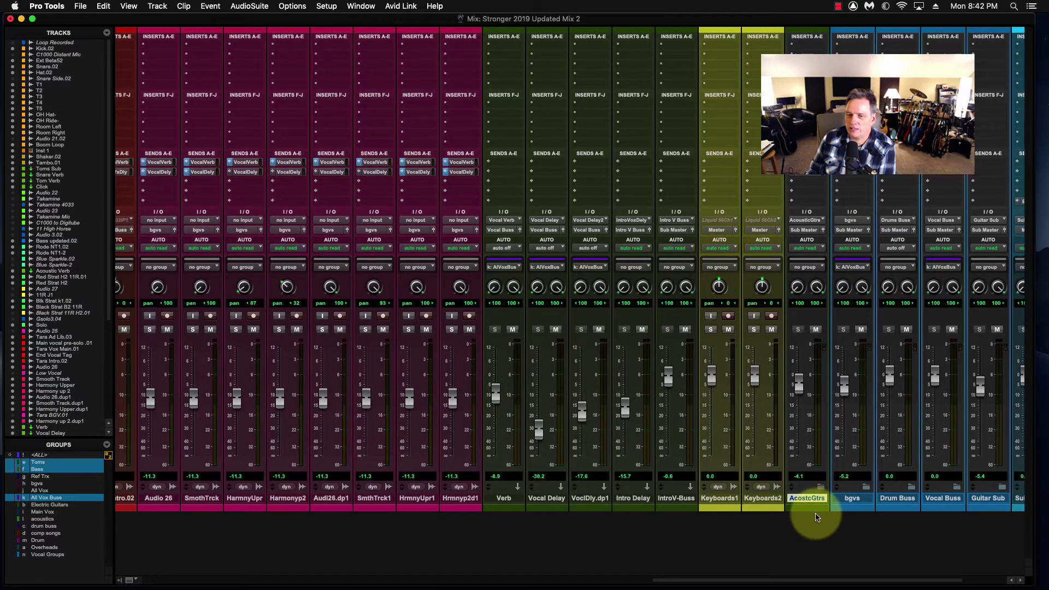
Colour the AcostcGtrs folder blue, then extend the selection through Guitar Sub.
scroll(817, 517, "right", 3)
left_click(696, 504)
double_click(698, 509)
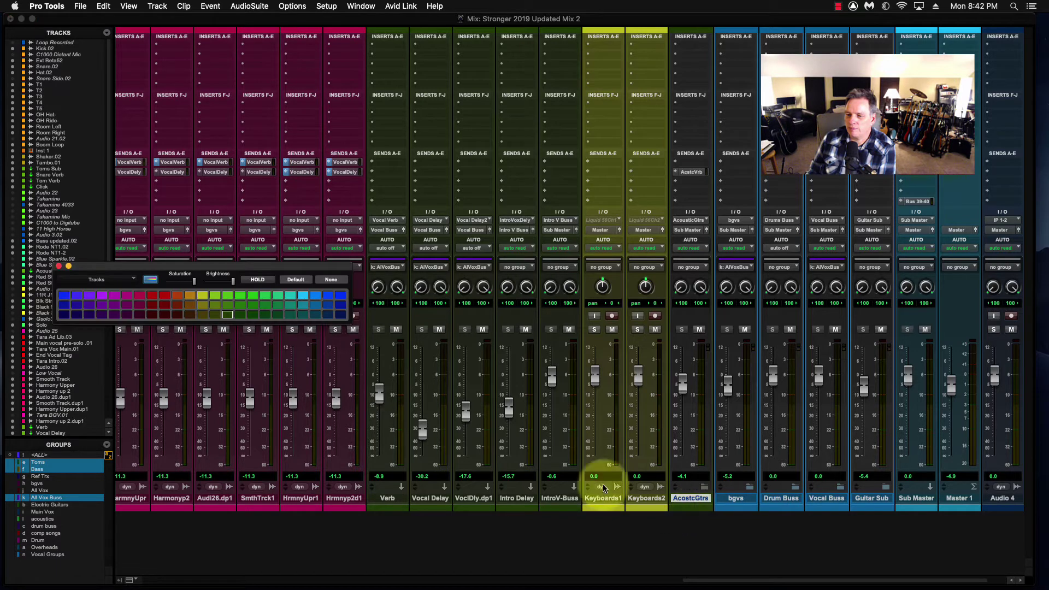
left_click(317, 306)
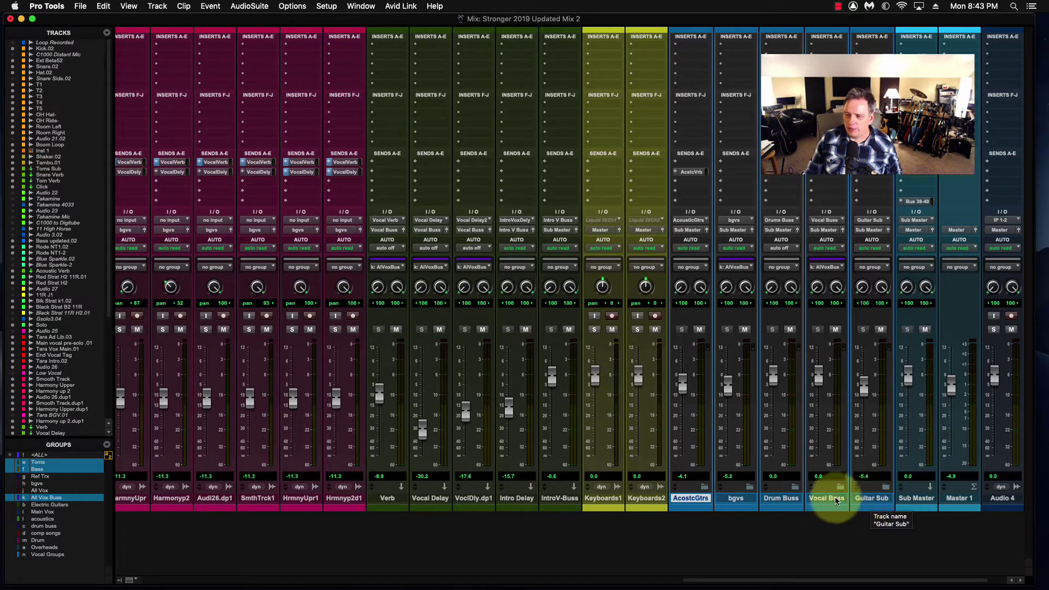
left_click(873, 498, "shift")
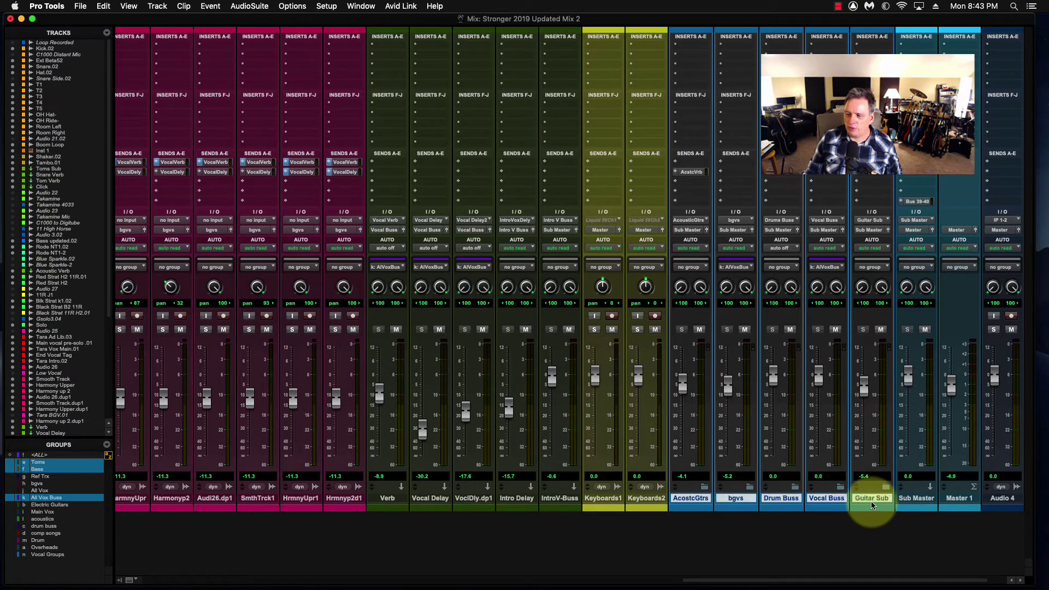
Open Bounce for the selected submixes: 'Stronger 2020 stems', interleaved 16-bit 44.1 kHz WAV, Desktop.
right_click(780, 499)
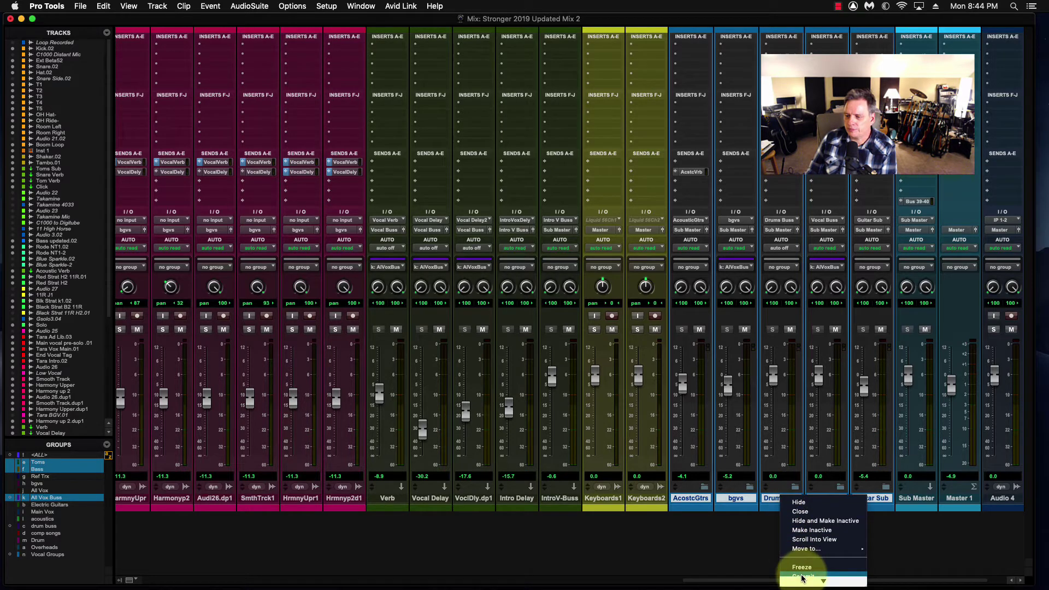
left_click(803, 520)
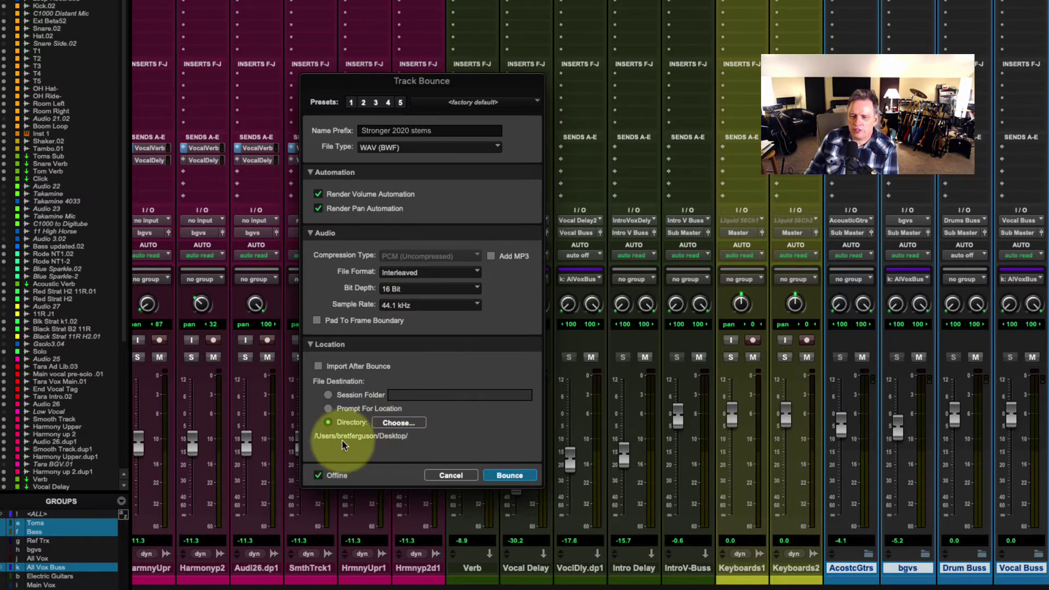
Run the offline bounce of the five submix folders to the Desktop.
left_click(510, 477)
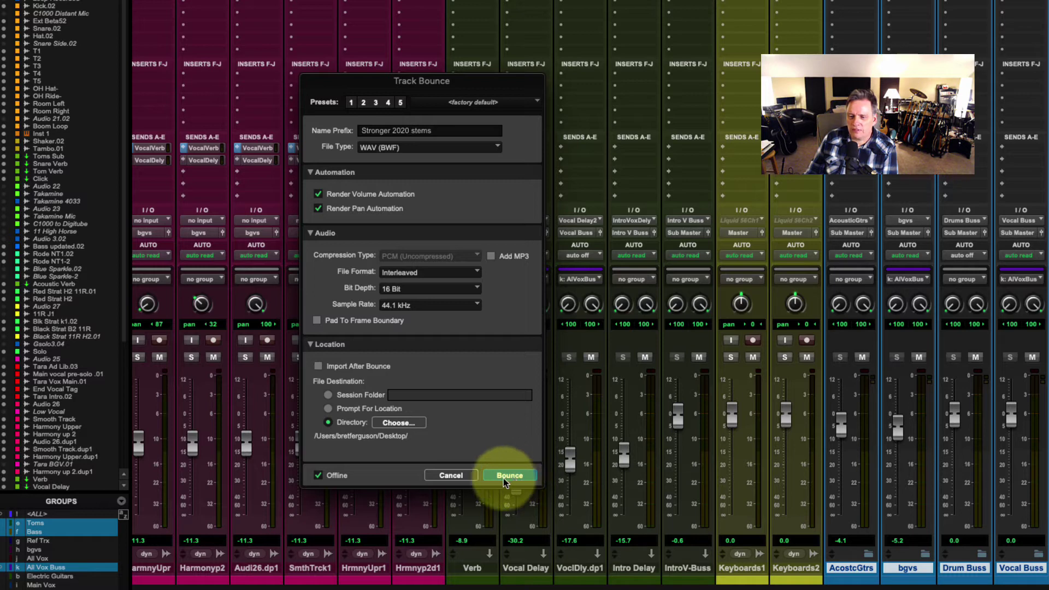
left_click(503, 478)
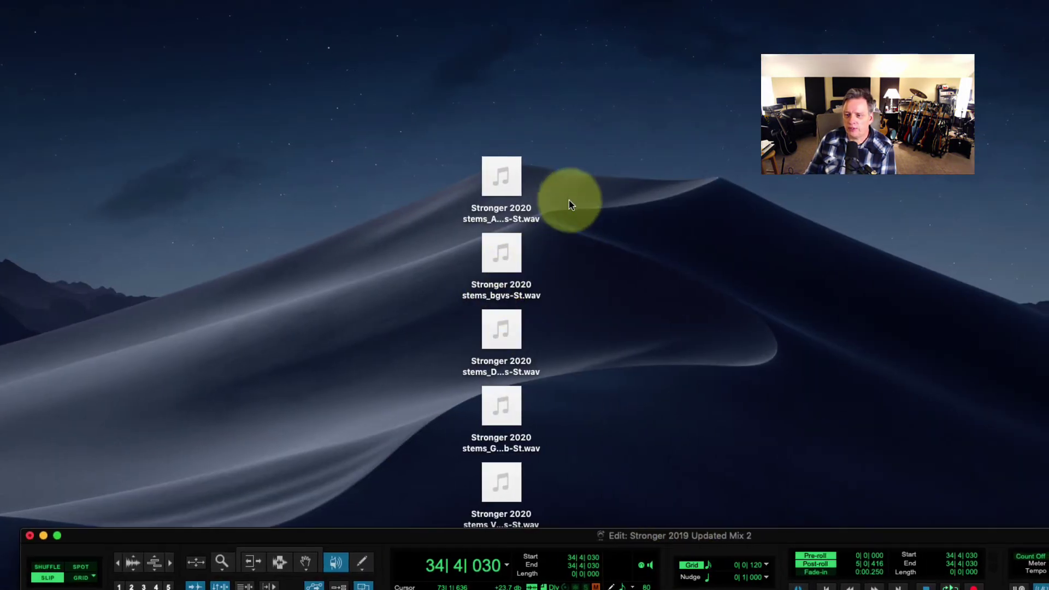
Gather the five bounced stem WAV files at the desktop's left edge, then restore Pro Tools.
left_click_drag(581, 533, 575, 589)
left_click_drag(582, 149, 458, 519)
mouse_move(514, 173)
left_click_drag(512, 167, 30, 36)
double_click(749, 581)
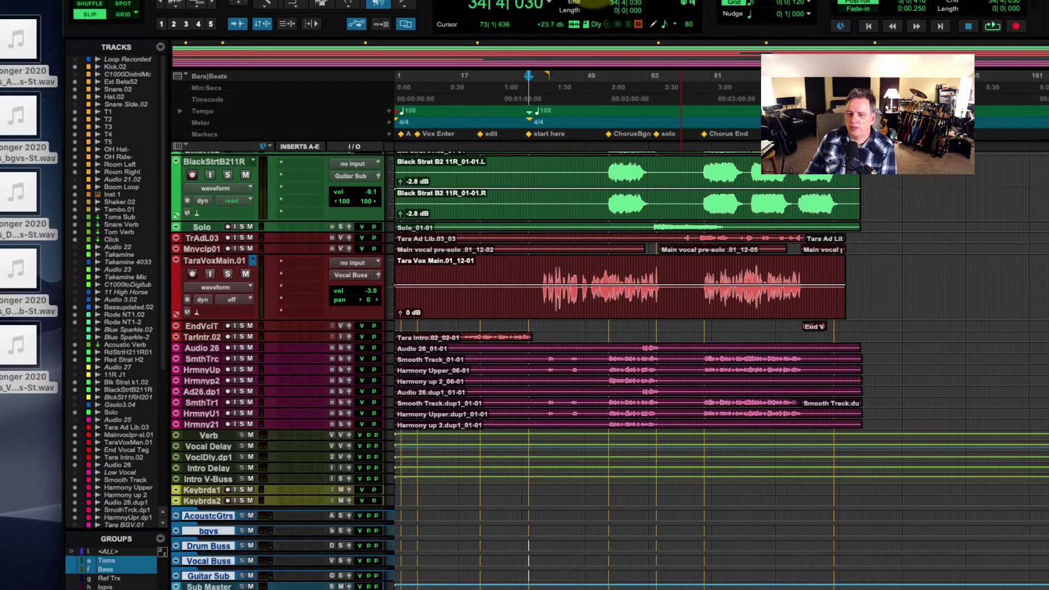
Select Audio 4 and import the five Stronger 2020 stem files into the Tracks list.
scroll(112, 450, "down", 10)
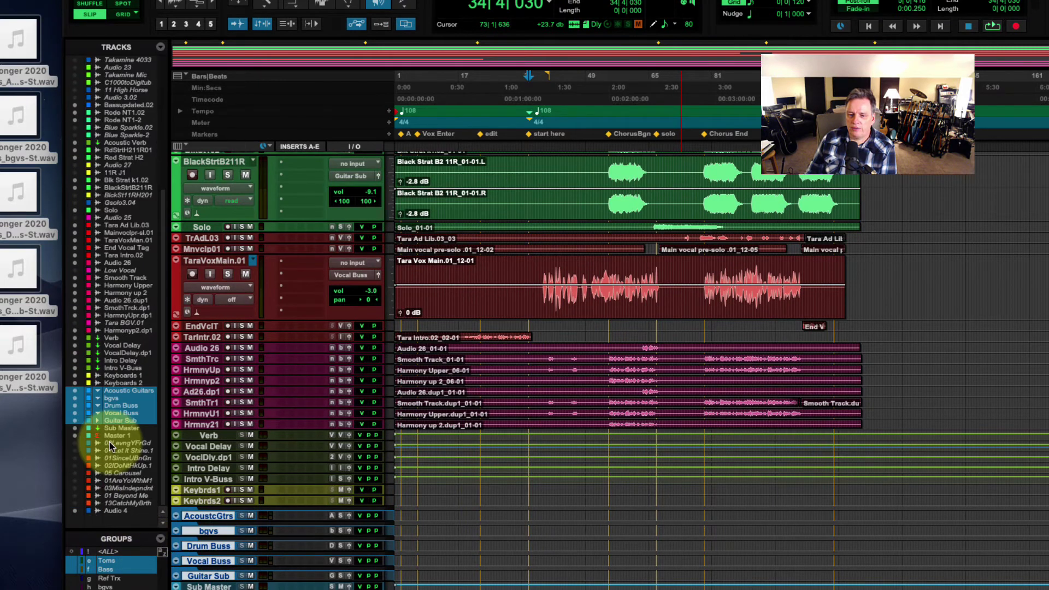
left_click(120, 512)
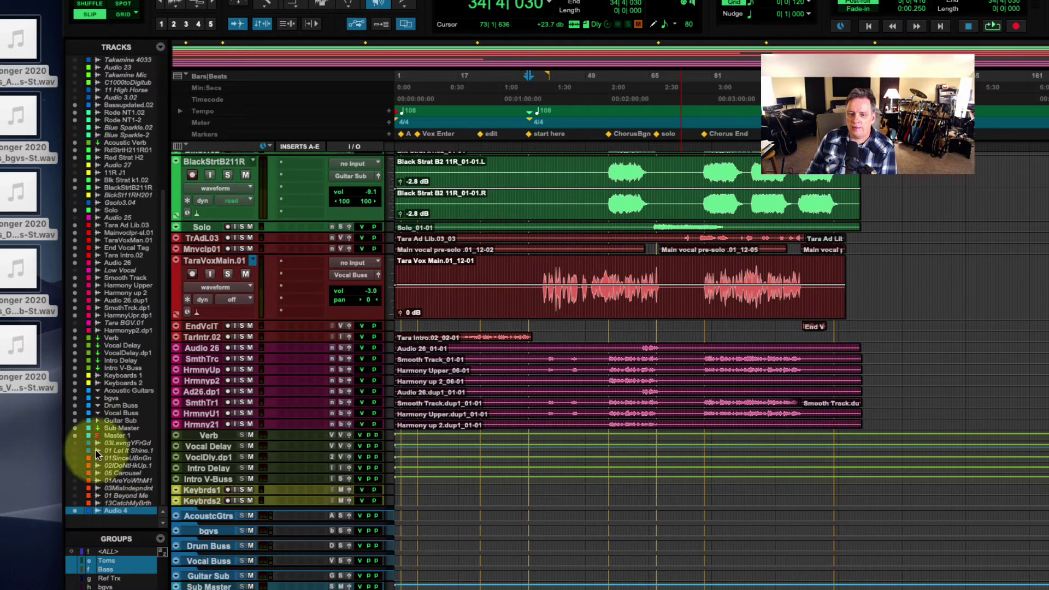
left_click_drag(9, 311, 101, 413)
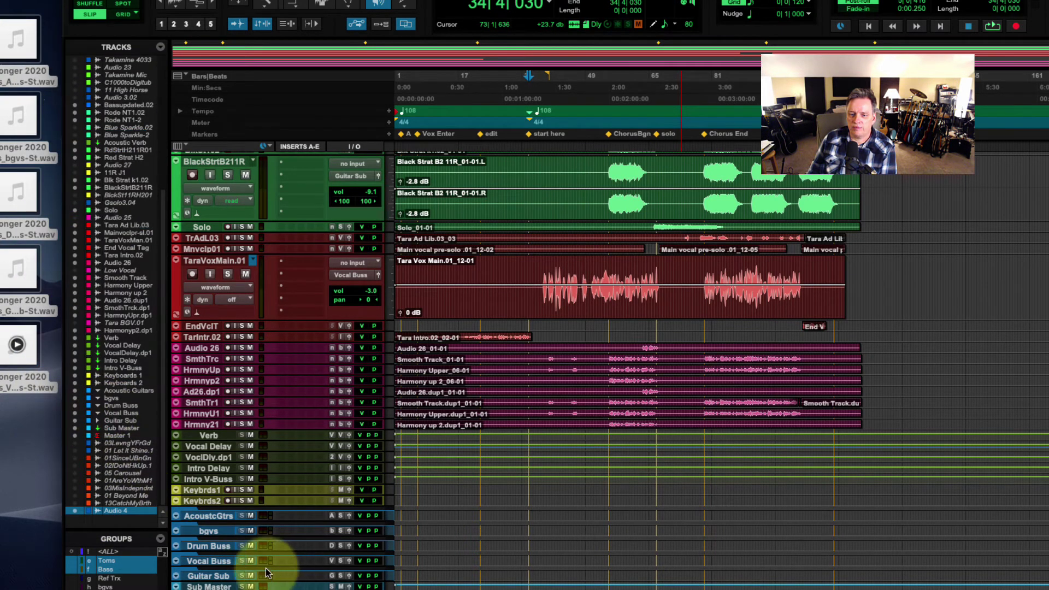
scroll(126, 475, "down", 3)
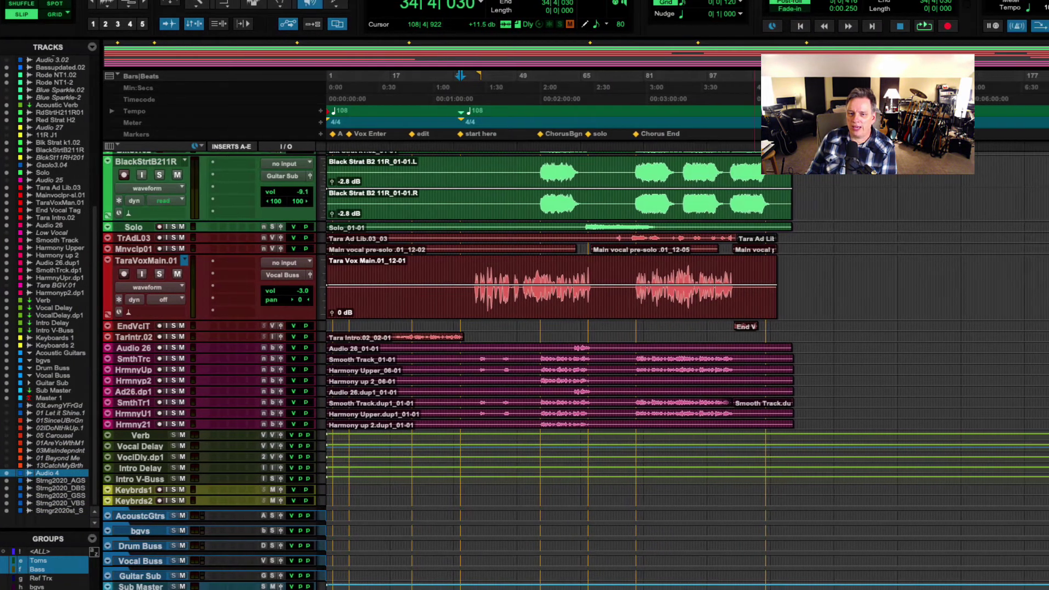
Solo the Strng2020_DBS stem and play it from near the song's start.
left_click_drag(551, 276, 568, 331)
scroll(782, 492, "down", 10)
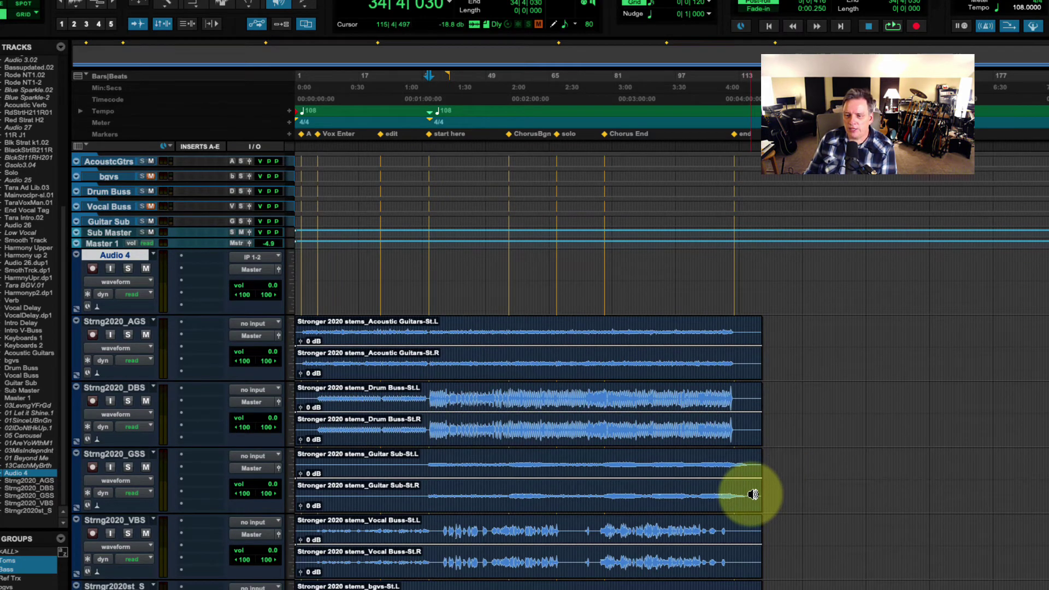
scroll(754, 492, "down", 1)
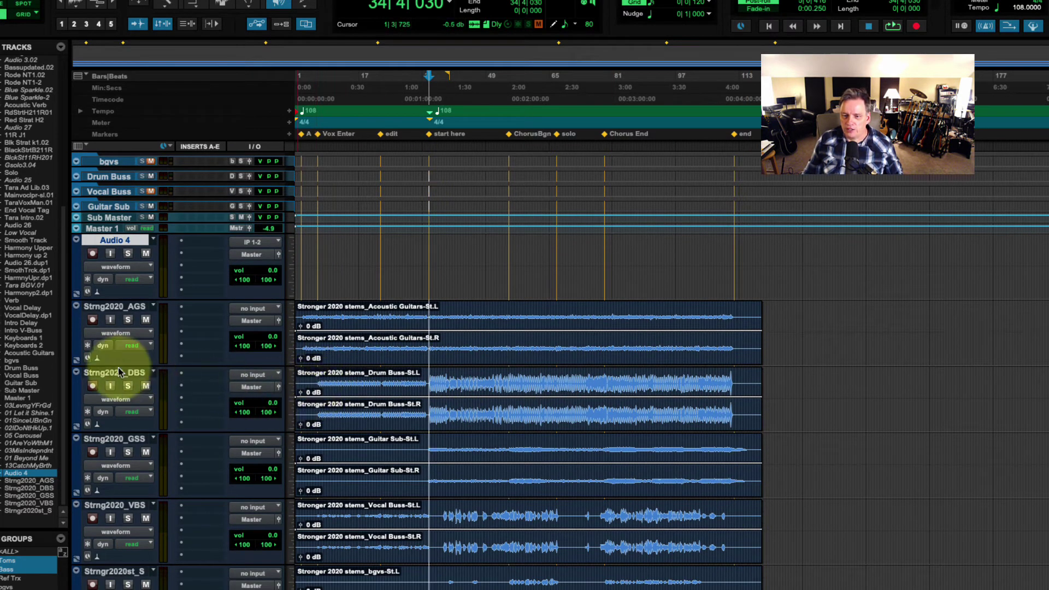
left_click(128, 387)
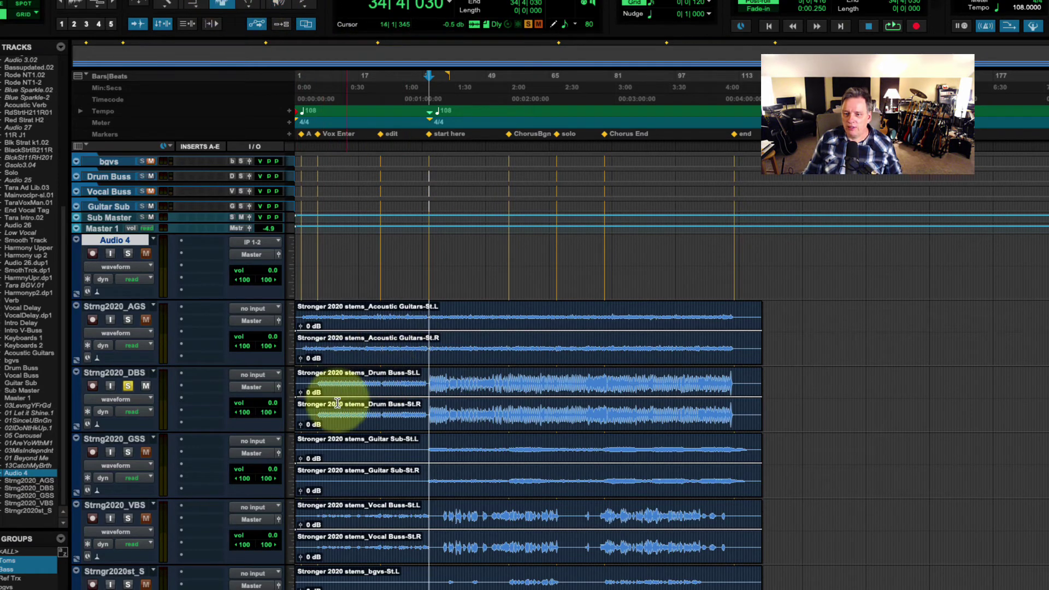
left_click(316, 410)
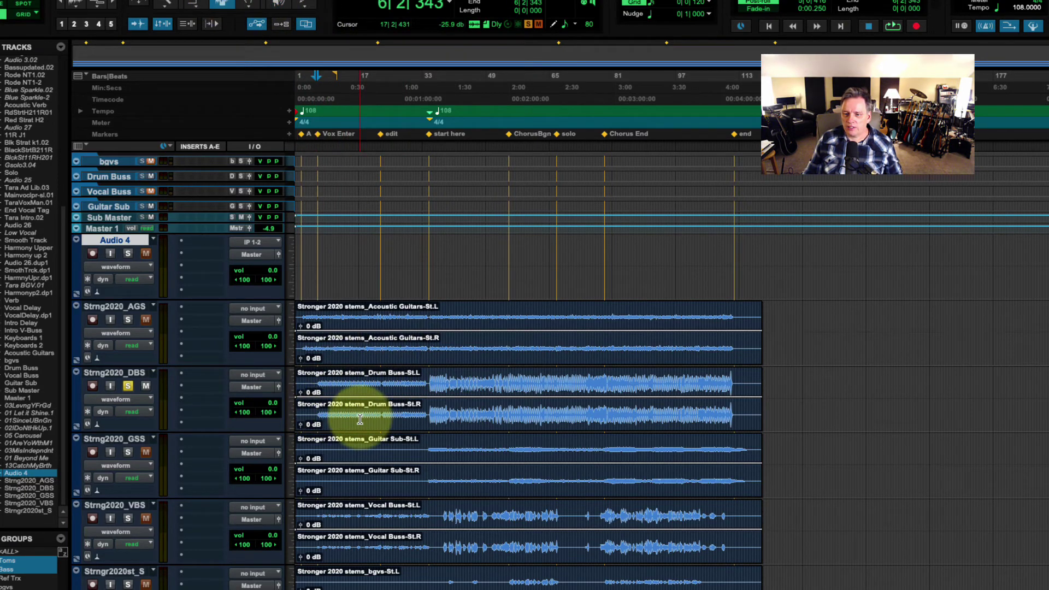
key("space")
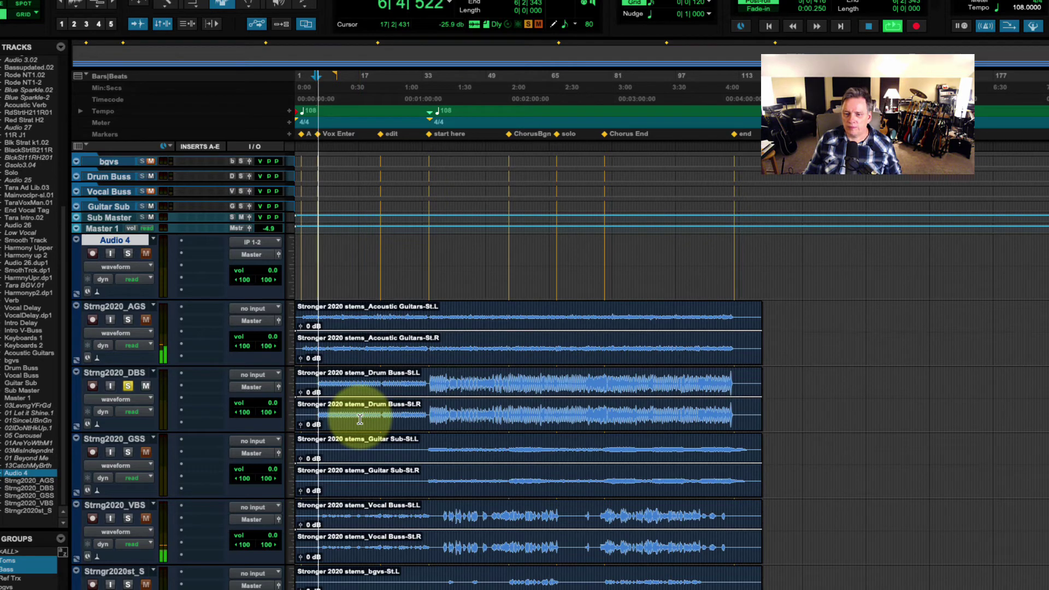
Restart playback from bar 44 and switch the solo from the Drum Buss to the acoustic guitars stem.
left_click(430, 383)
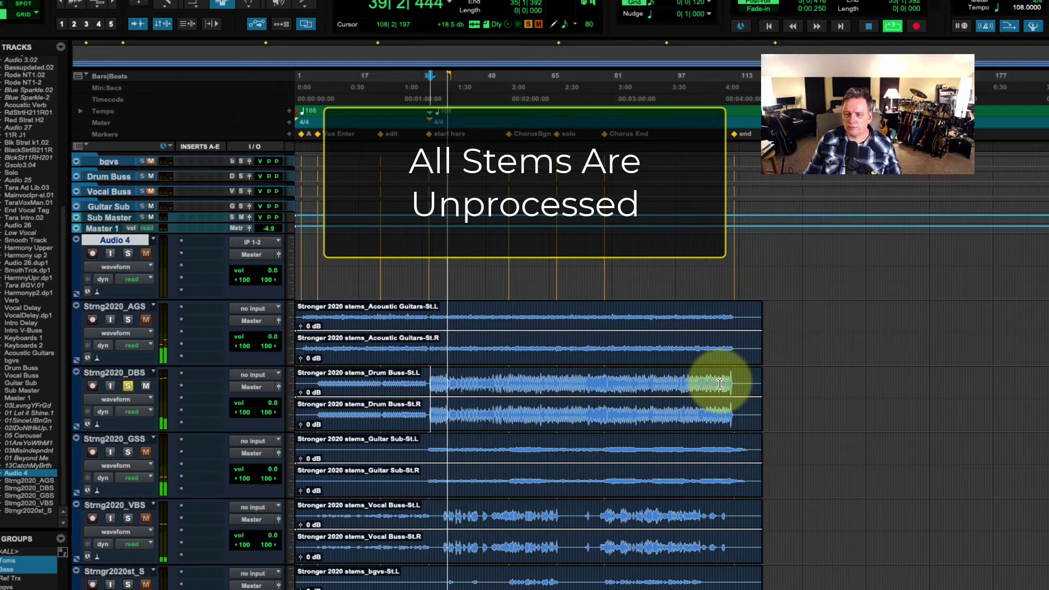
key("space")
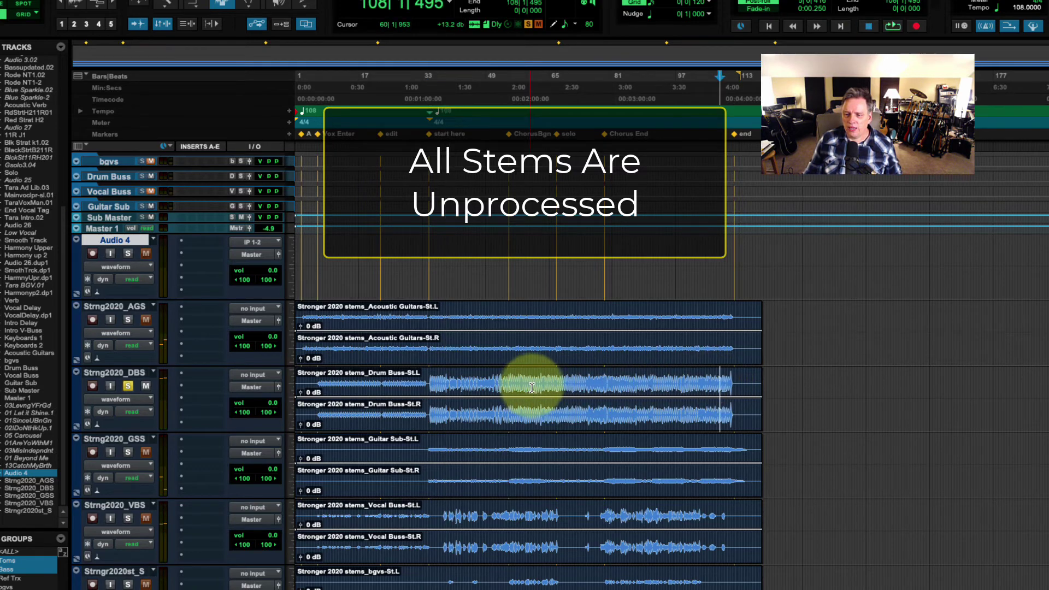
left_click(454, 348)
left_click(121, 321)
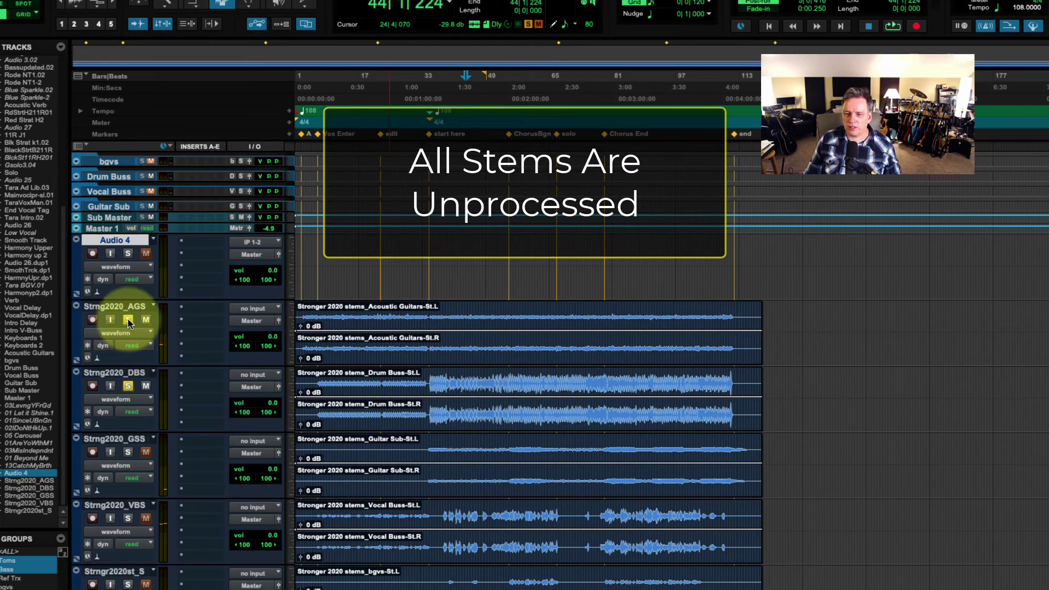
left_click(127, 386)
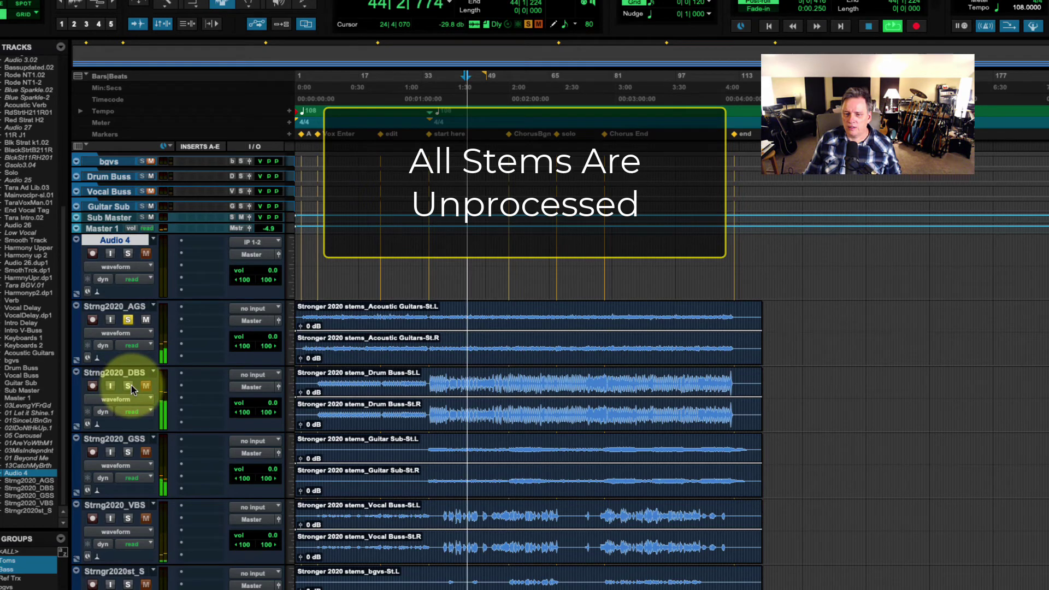
left_click(127, 321)
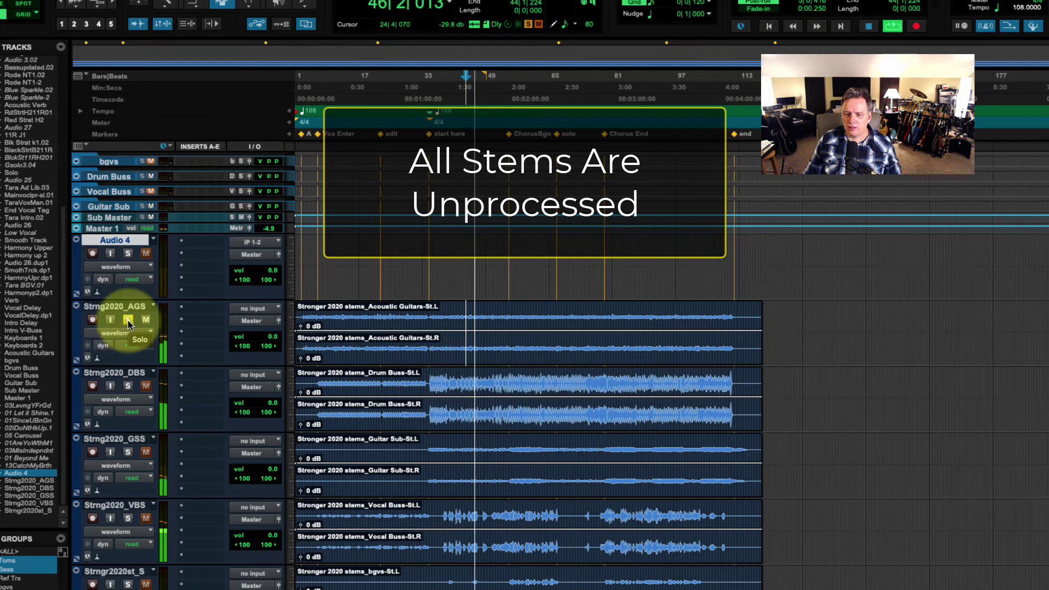
Audition the Guitar Sub, Vocal Buss and bgvs stems solo in turn, then clear all solos.
left_click(129, 454)
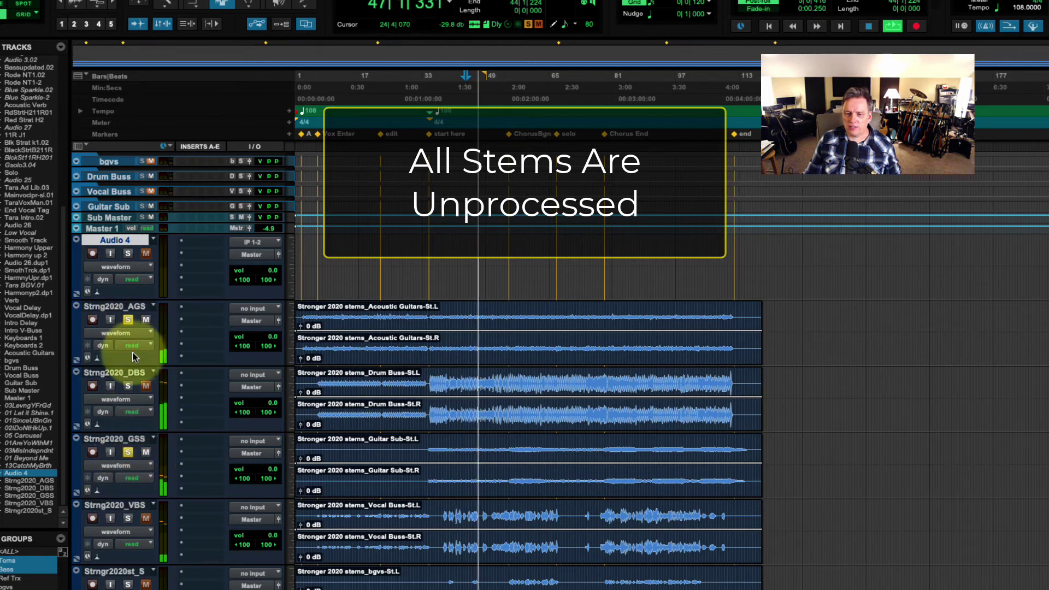
left_click(129, 320)
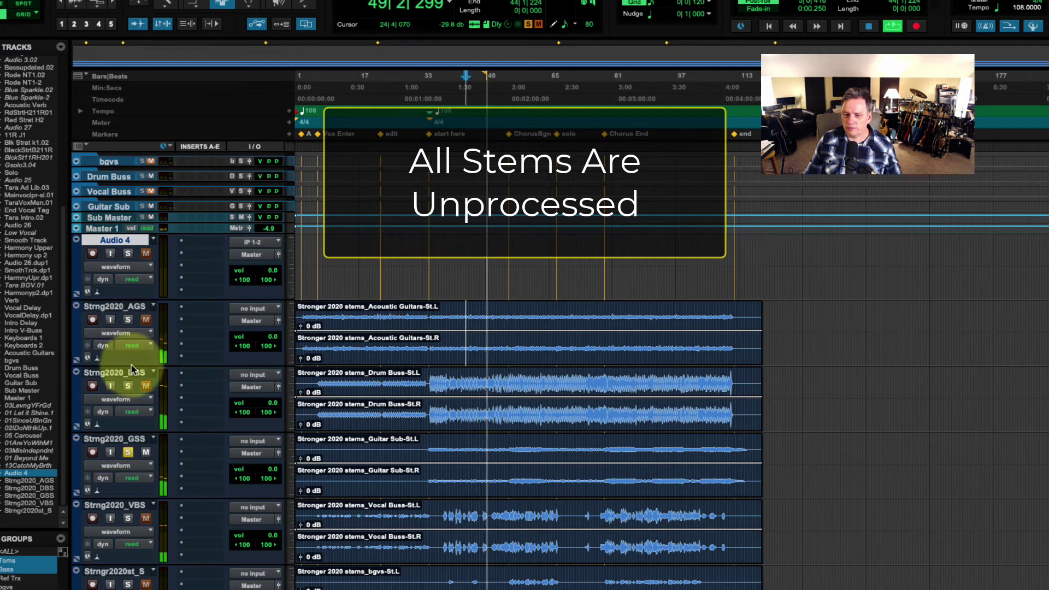
left_click(128, 452)
left_click(128, 518)
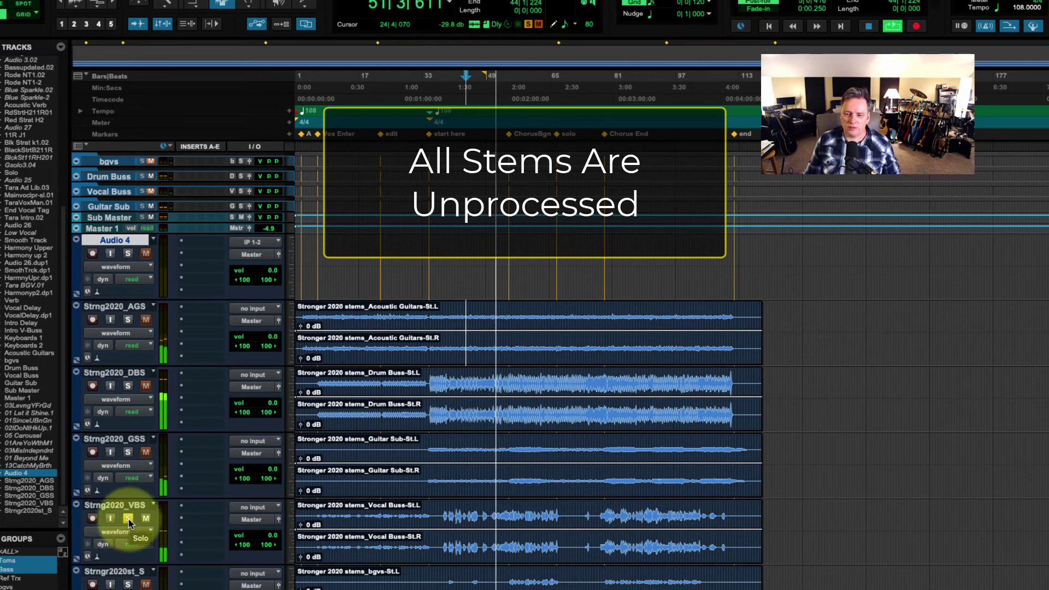
left_click(128, 585)
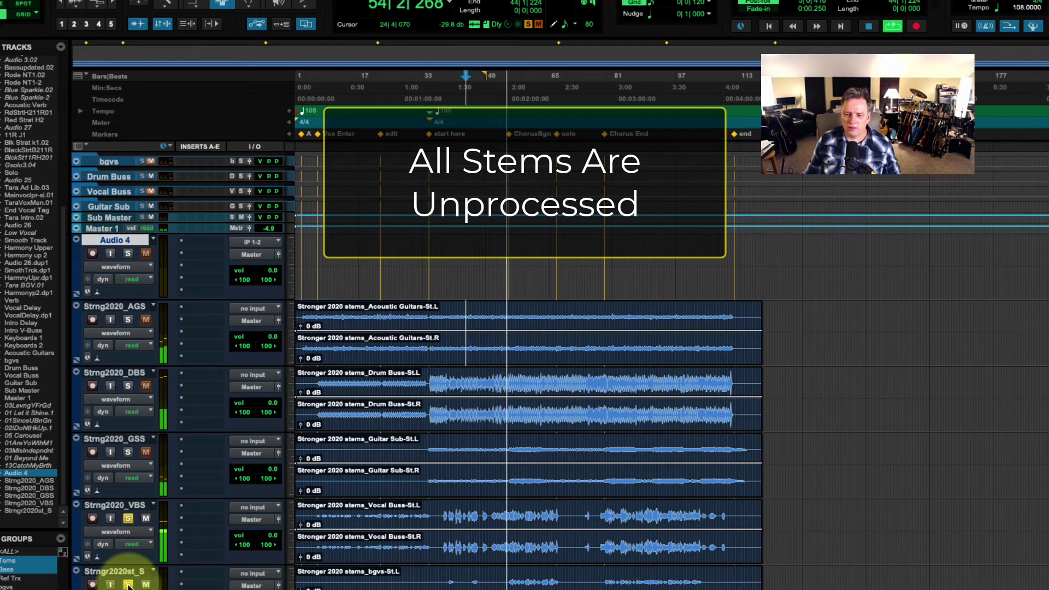
left_click(129, 517)
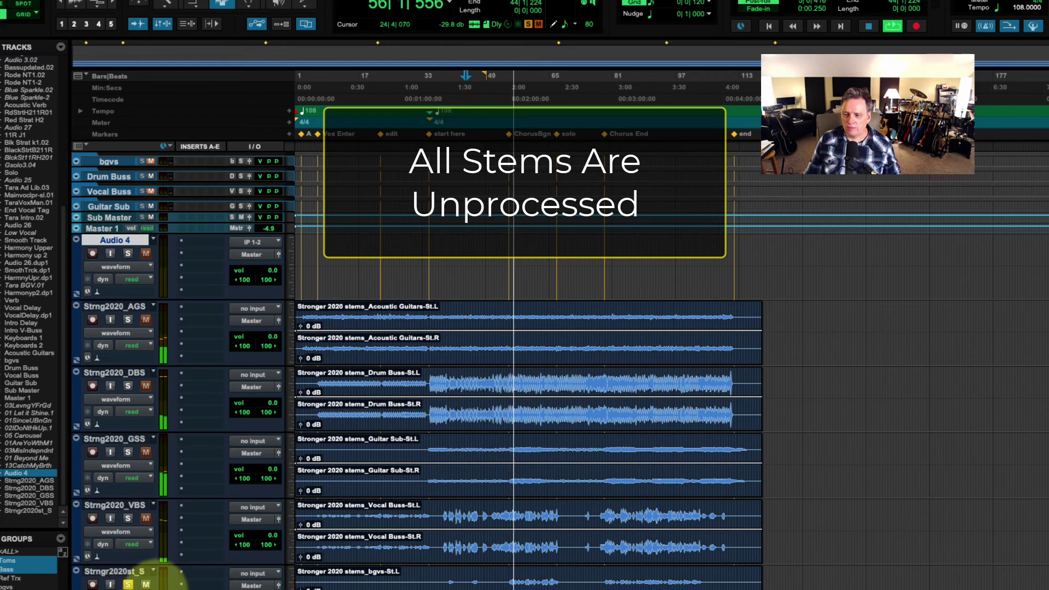
left_click(127, 585)
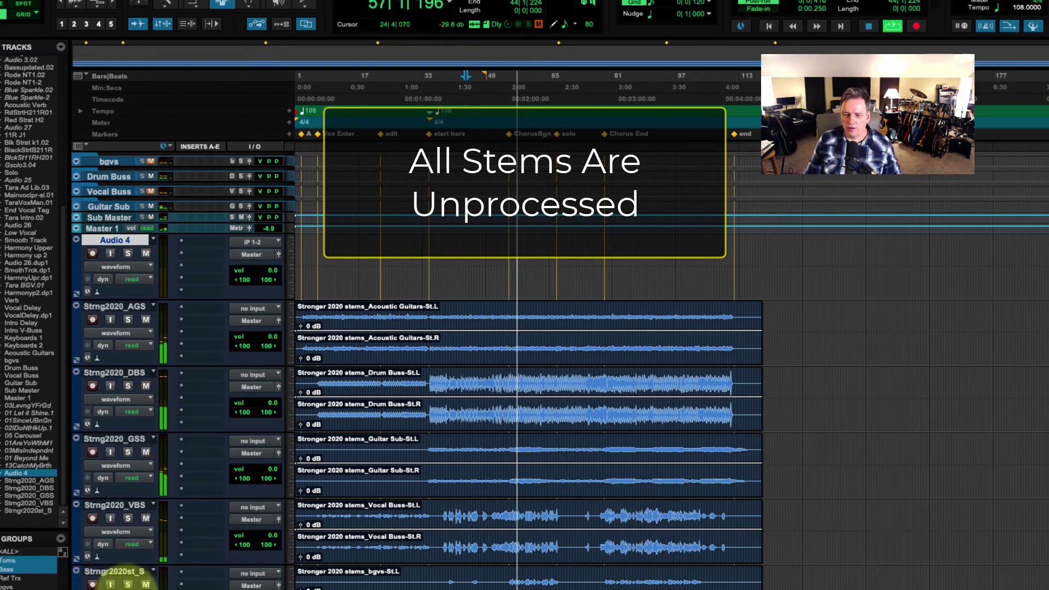